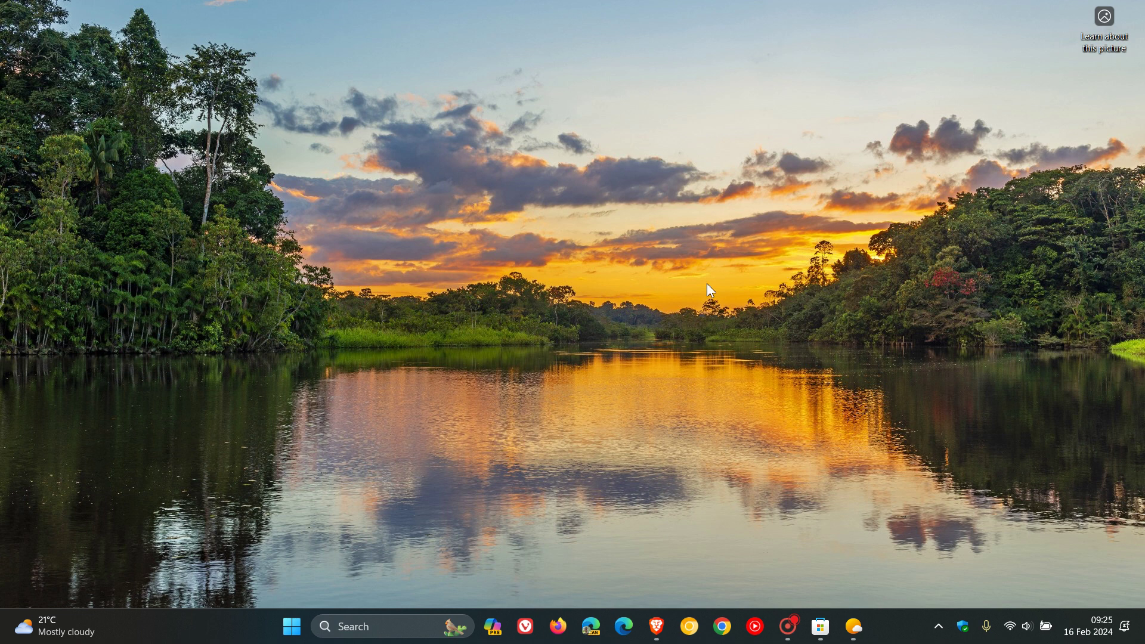
Open the MSN Weather product page (version 4.53.52331.0) from the Microsoft Store library
left_click(821, 627)
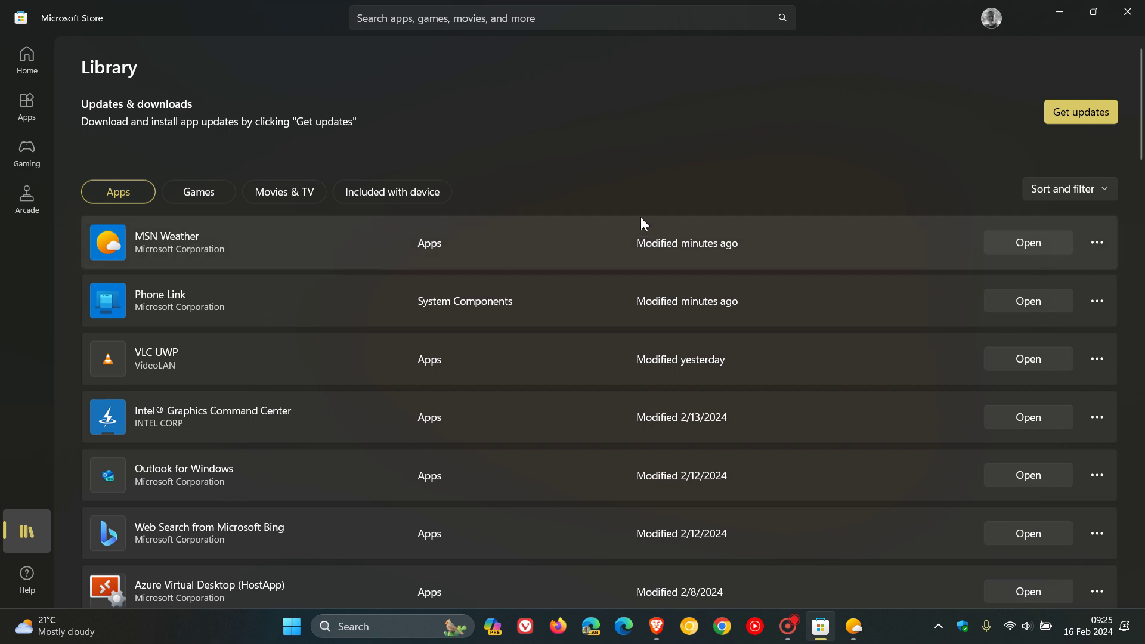
left_click(583, 237)
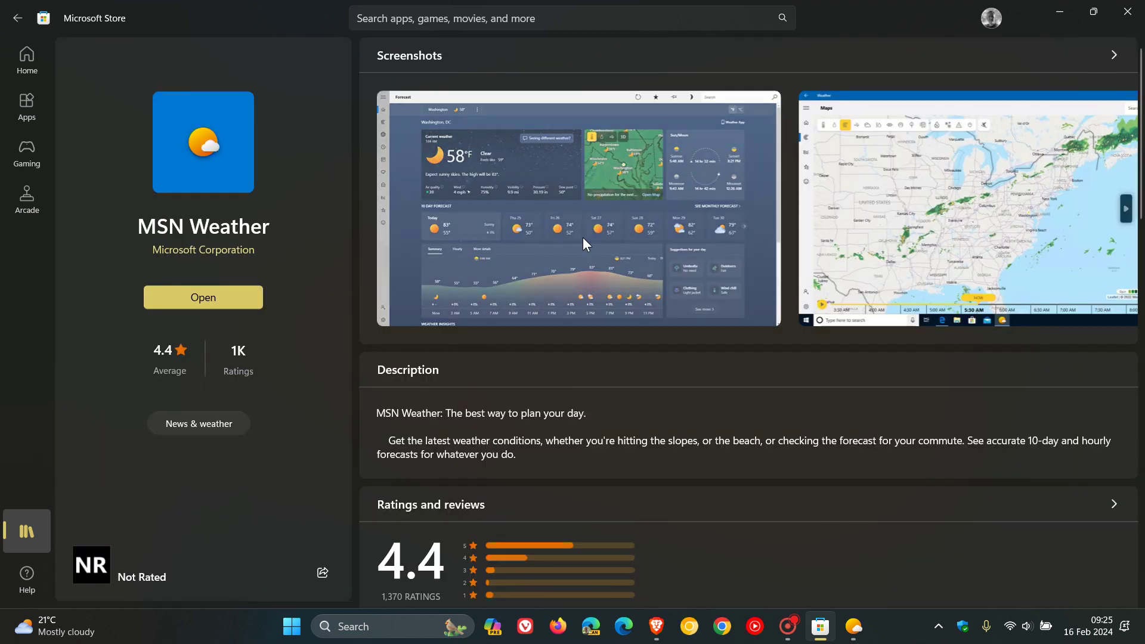
scroll(801, 298, "down", 4)
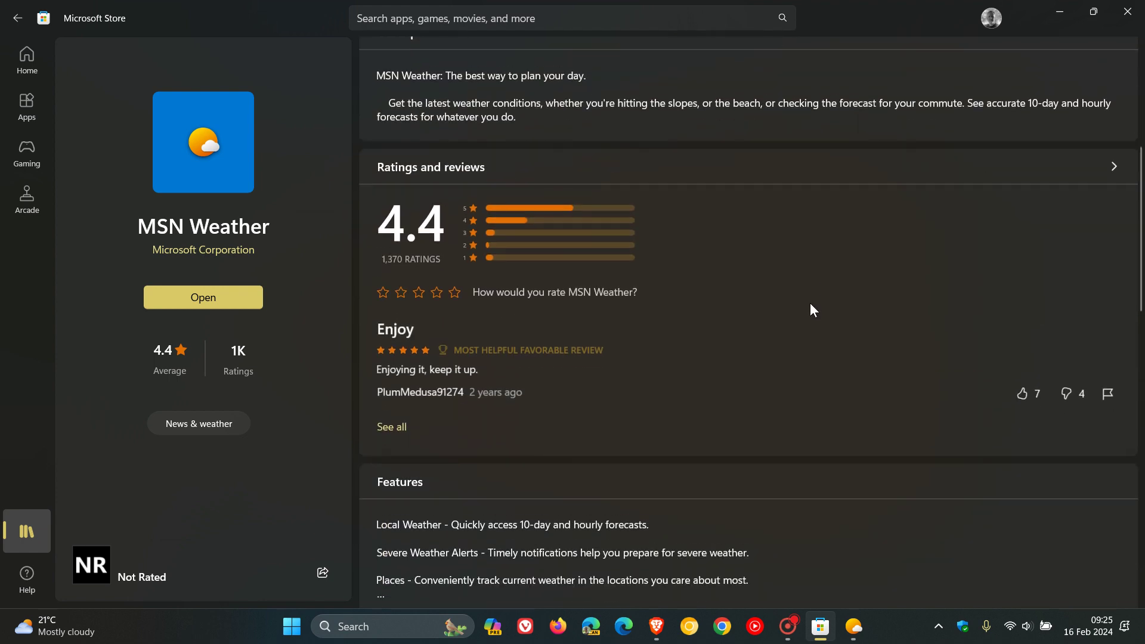
scroll(833, 273, "down", 4)
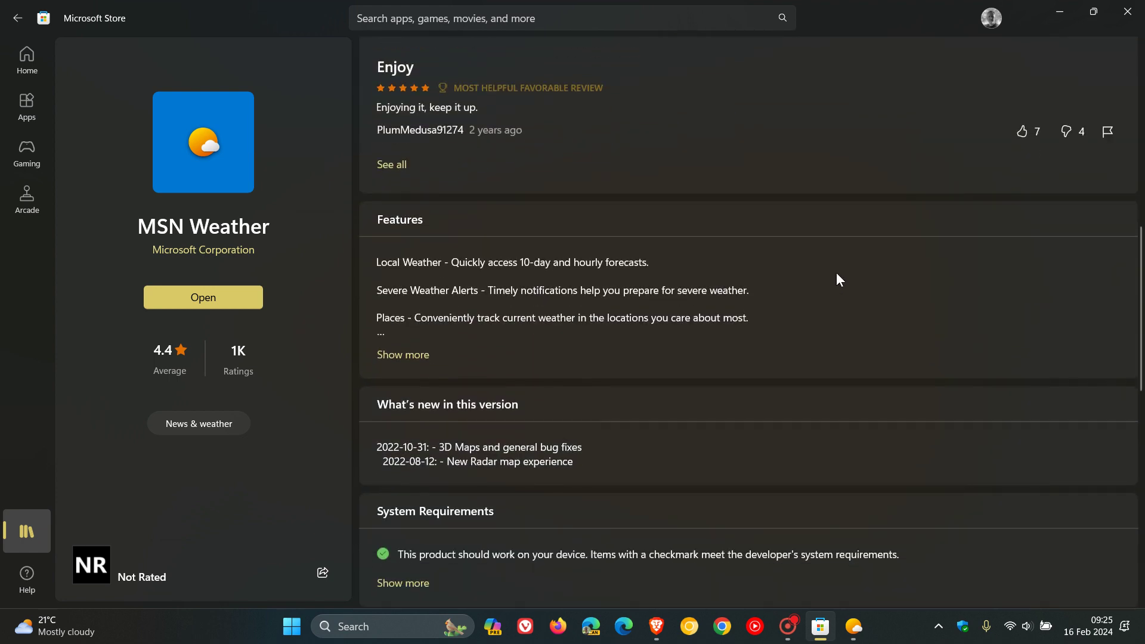
scroll(836, 273, "down", 3)
scroll(837, 273, "down", 3)
scroll(837, 273, "down", 3)
scroll(837, 273, "down", 2)
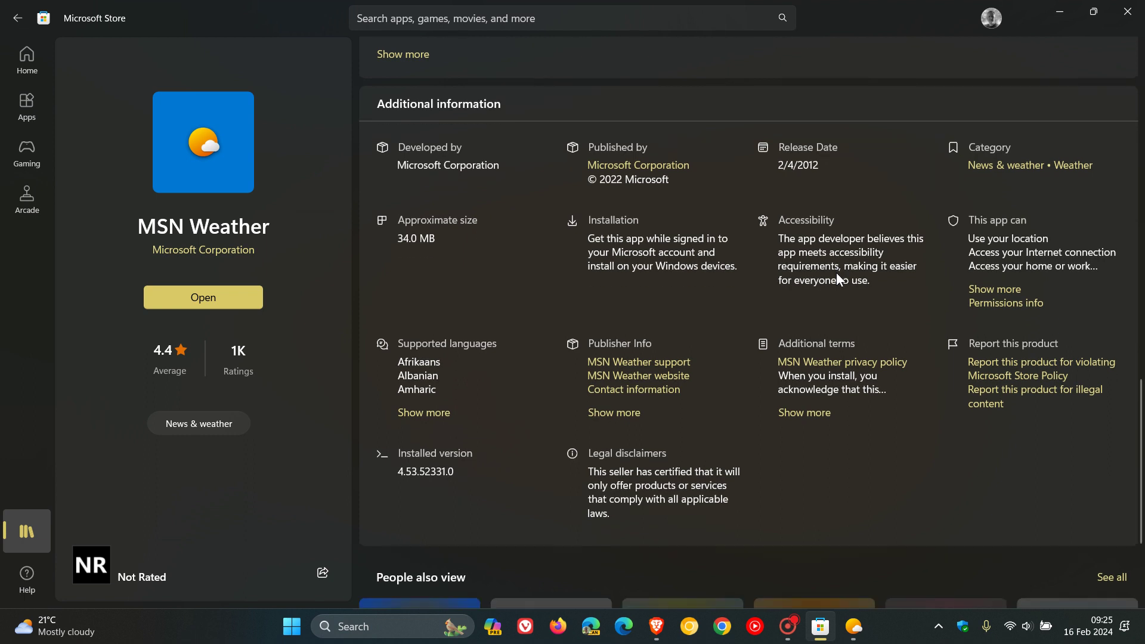
scroll(836, 273, "down", 3)
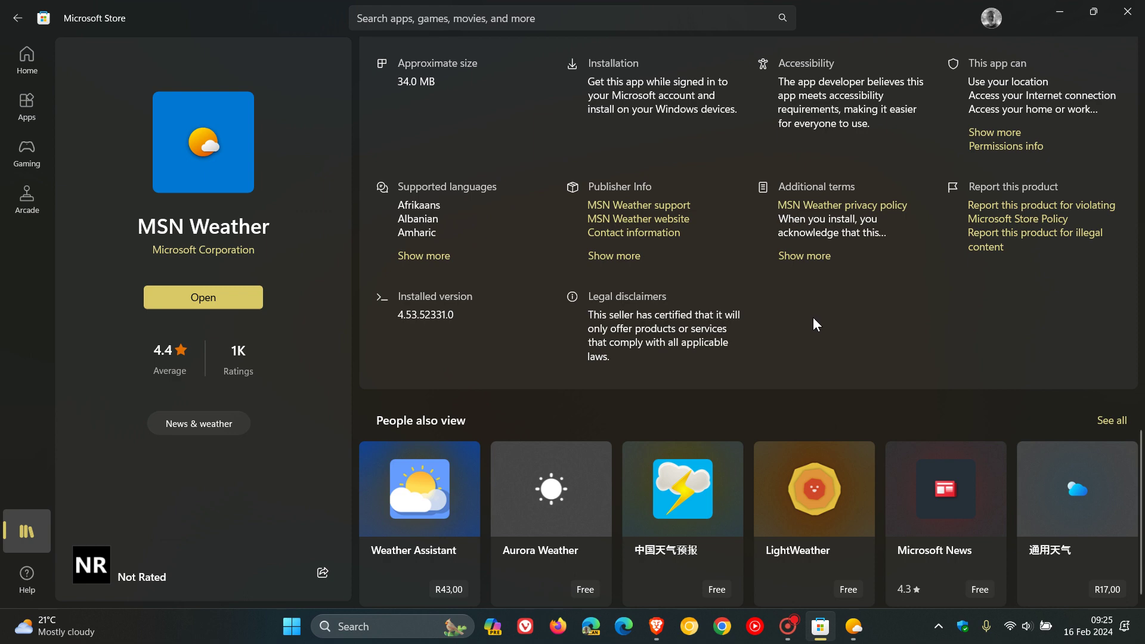
scroll(811, 317, "up", 5)
scroll(812, 322, "up", 5)
scroll(811, 322, "up", 4)
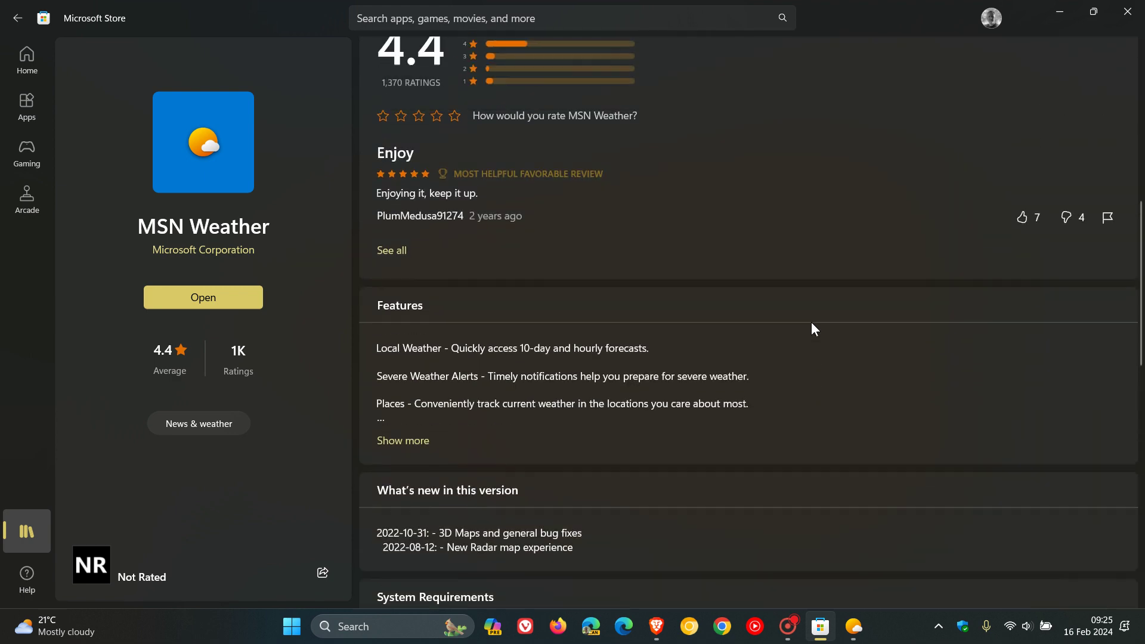
scroll(812, 322, "up", 4)
scroll(811, 322, "up", 2)
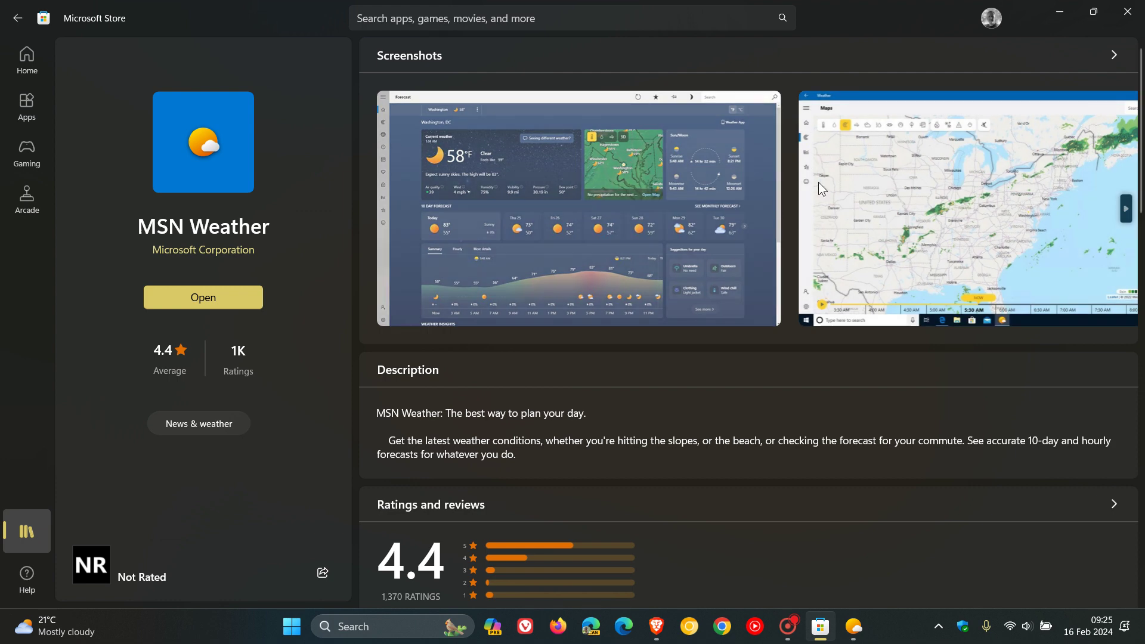
Minimize the Microsoft Store window to show the river sunset desktop
left_click(1060, 16)
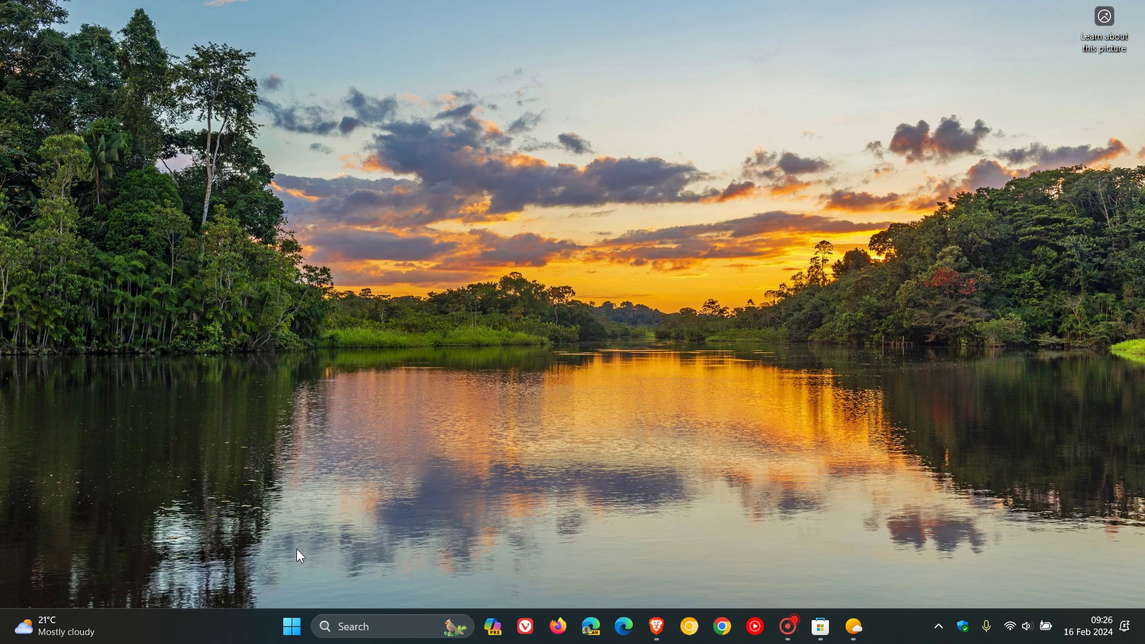
Lock the PC from the Start menu's account options to reach the lock screen weather card
left_click(292, 626)
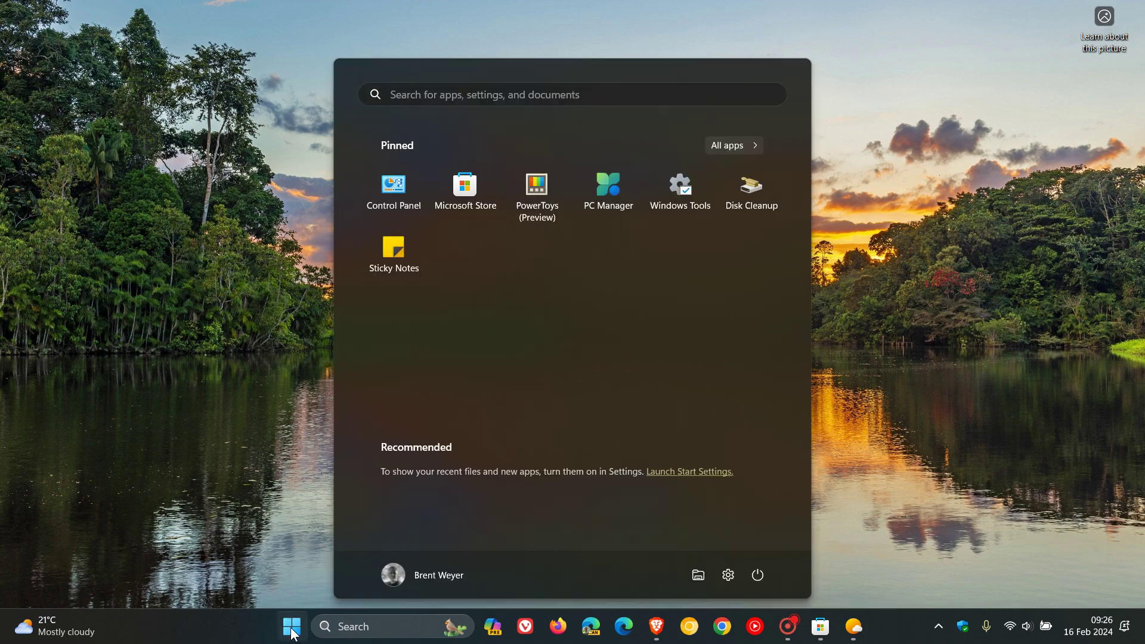
left_click(399, 574)
left_click(391, 521)
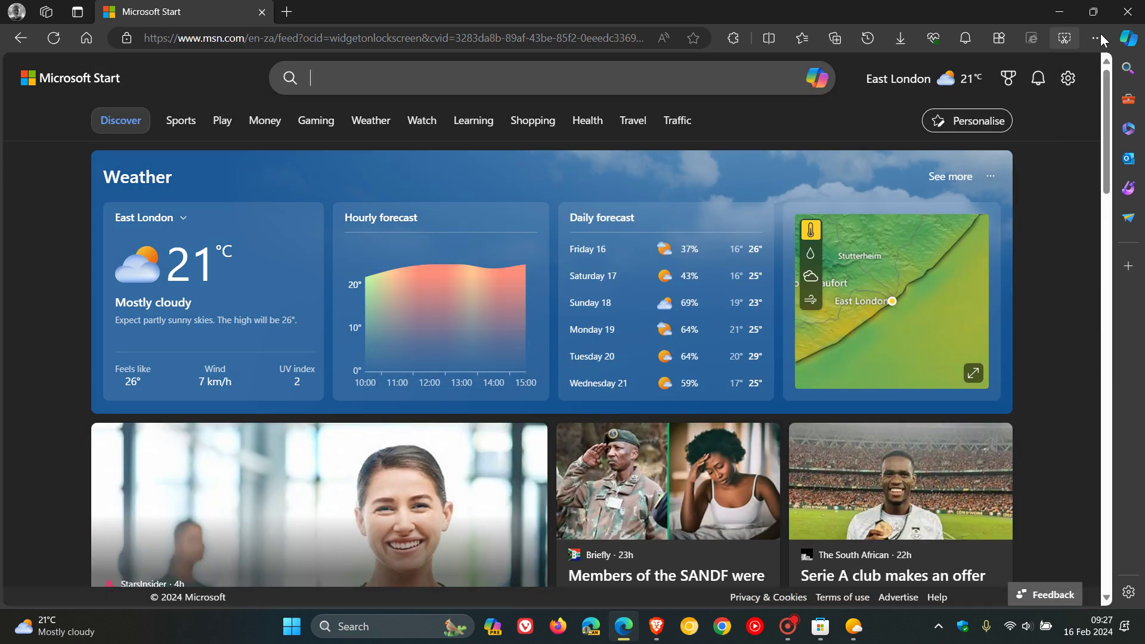
Minimize the Edge window showing the East London weather forecast
left_click(1062, 14)
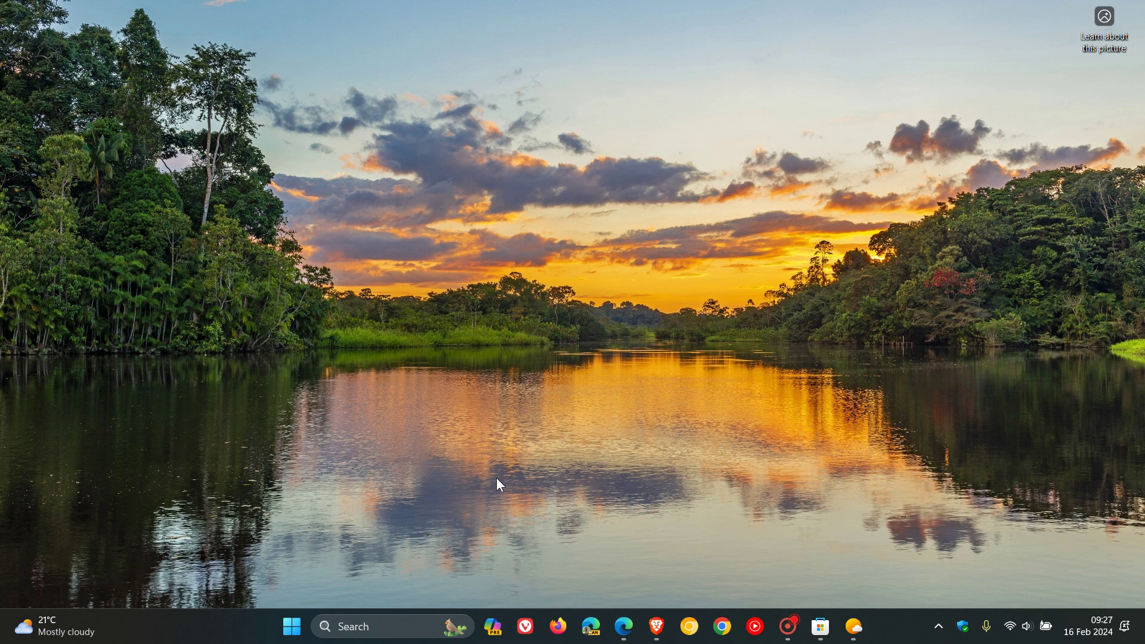
Reach the Personalization settings through the taskbar's Taskbar settings
right_click(248, 637)
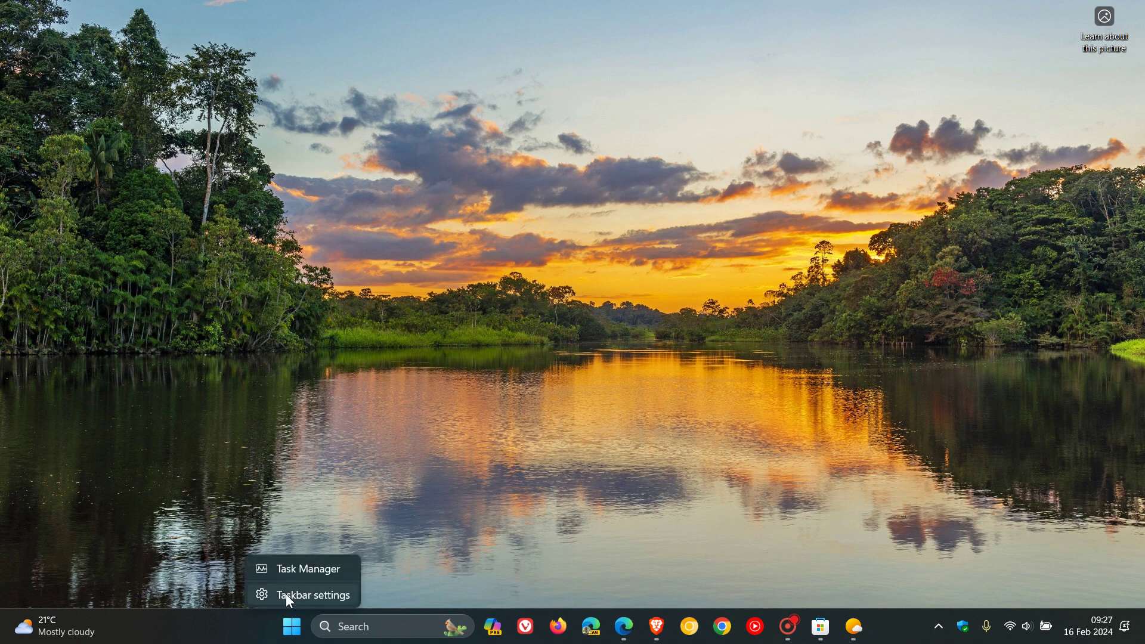
left_click(300, 593)
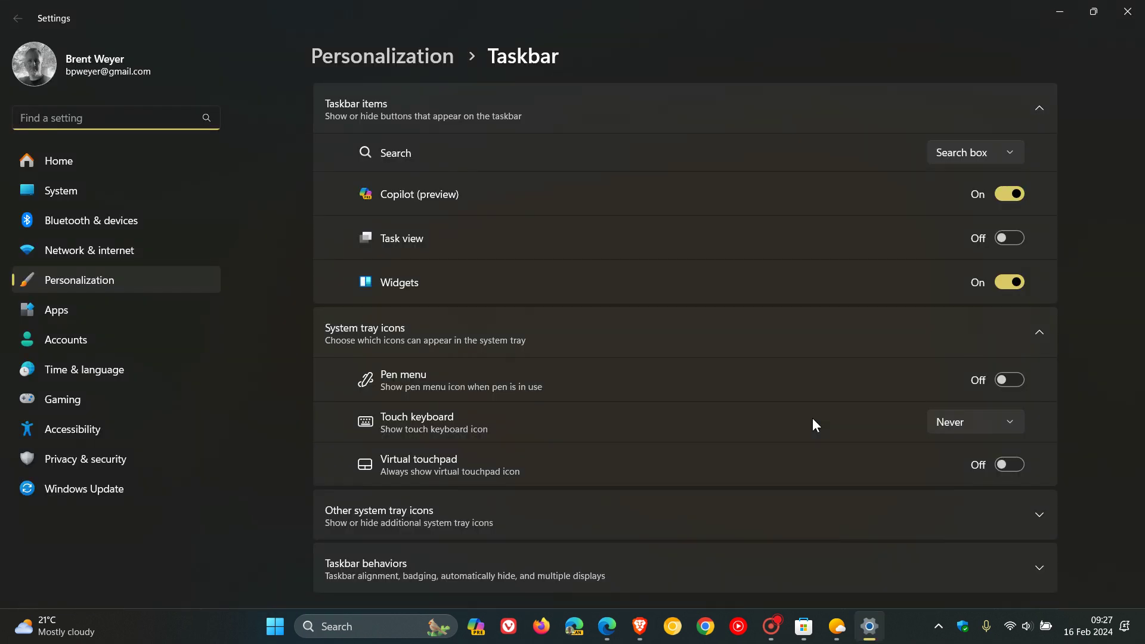
scroll(678, 397, "down", 1)
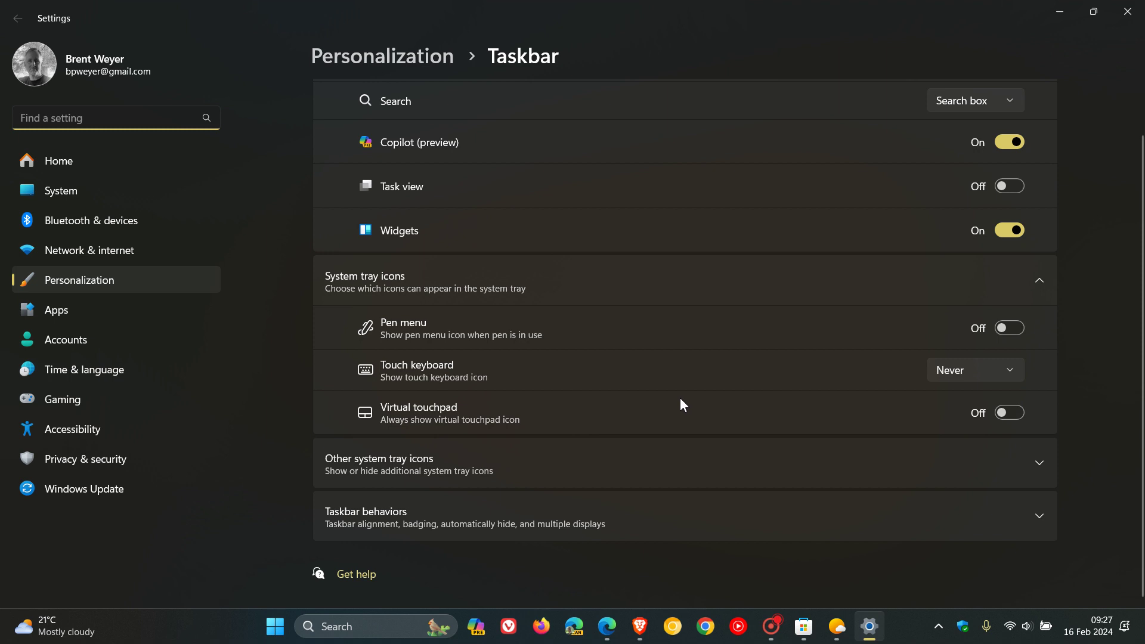
left_click(117, 284)
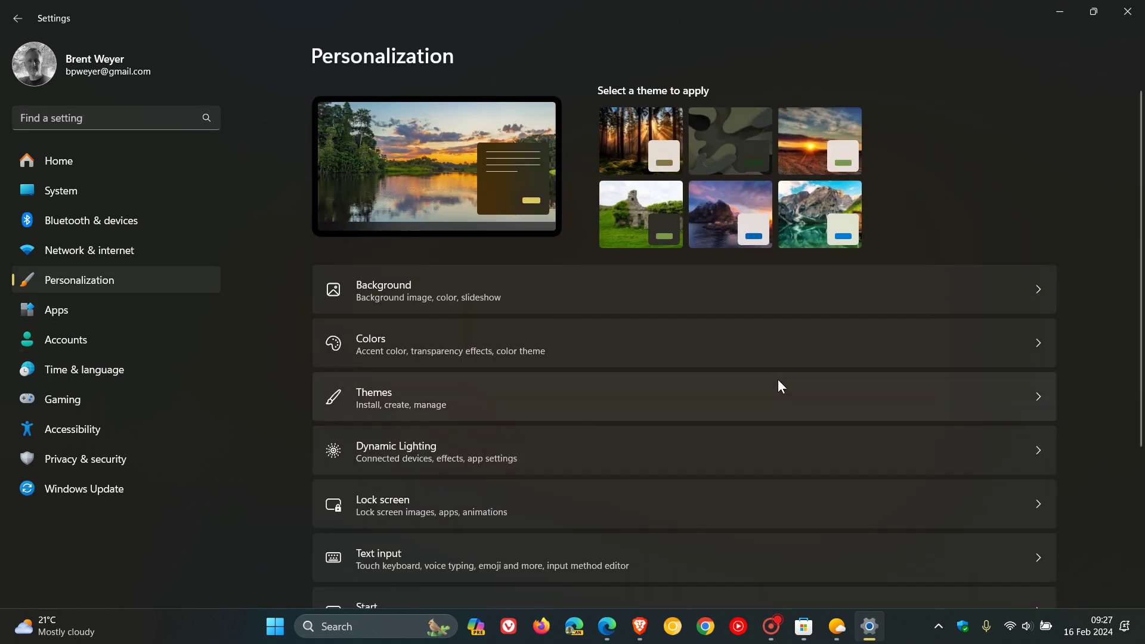
Check the background type options, leave Windows spotlight unchanged, and return to Personalization
left_click(753, 288)
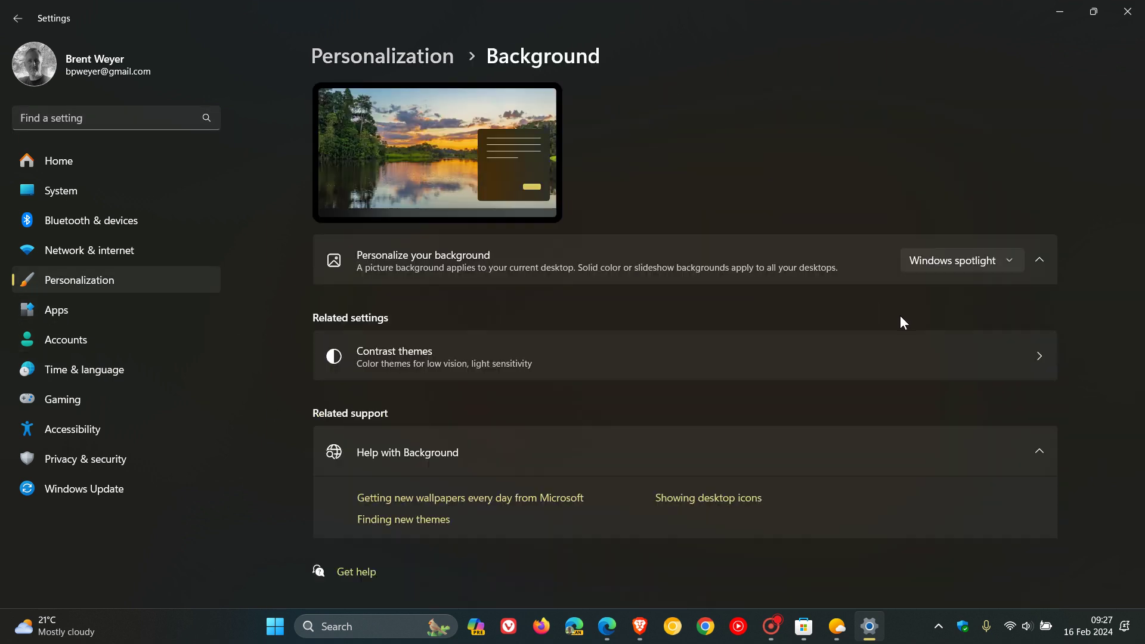
left_click(931, 263)
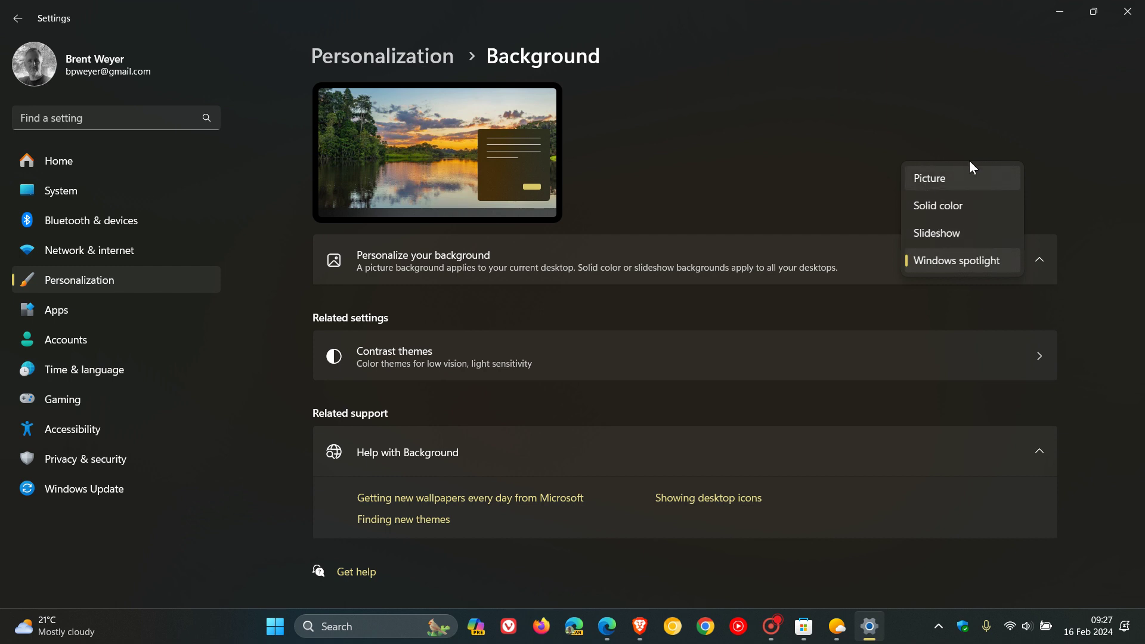
left_click(1029, 148)
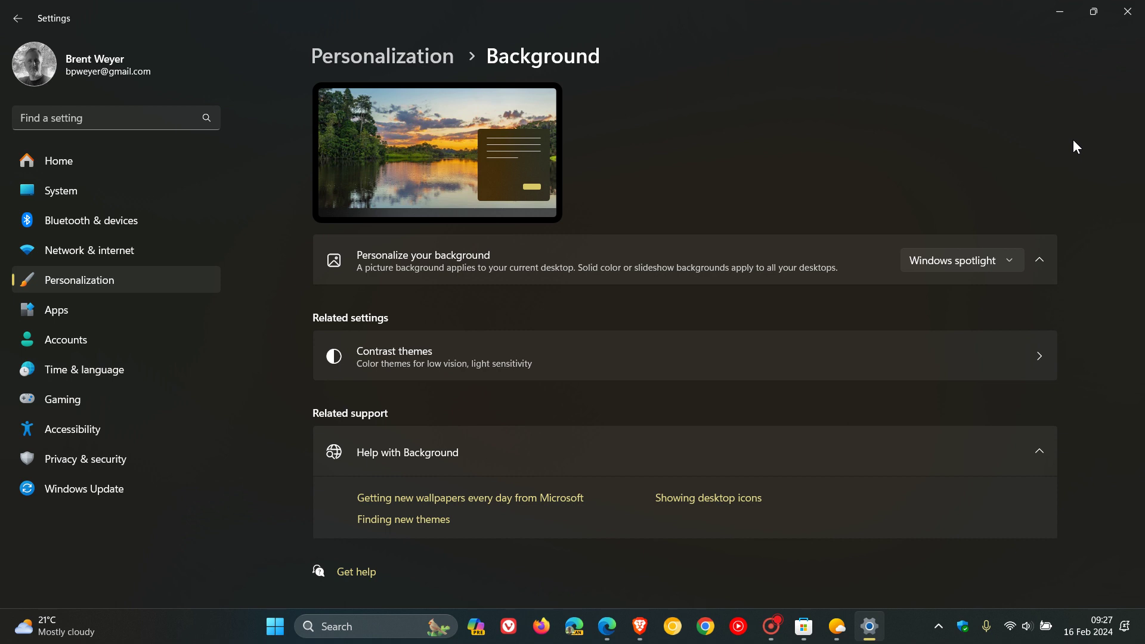
left_click(121, 281)
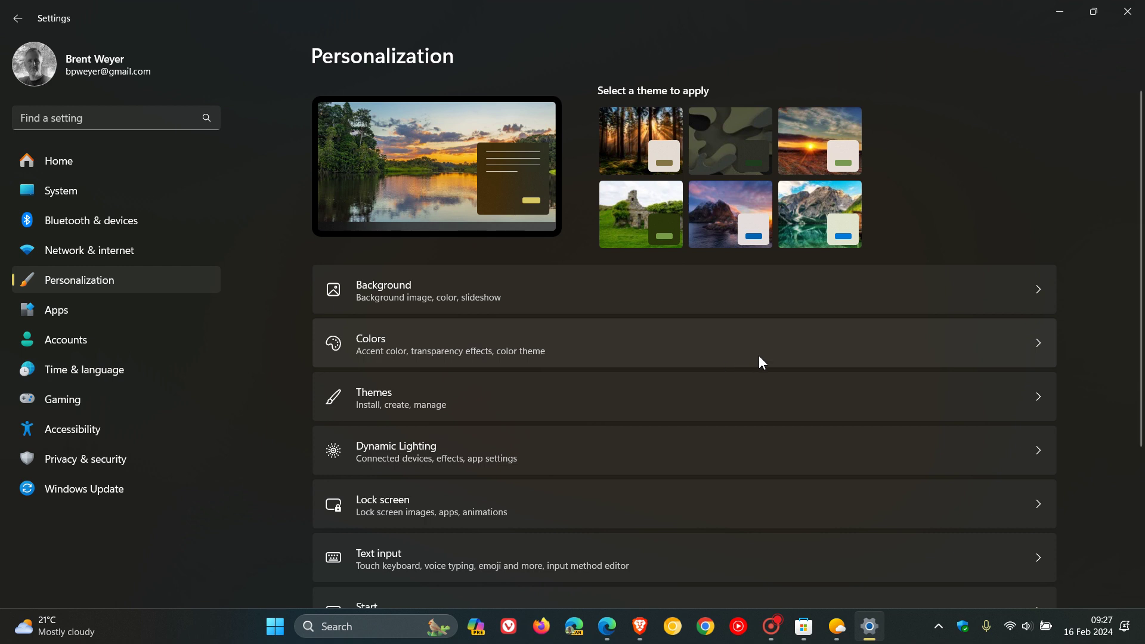
scroll(758, 354, "down", 1)
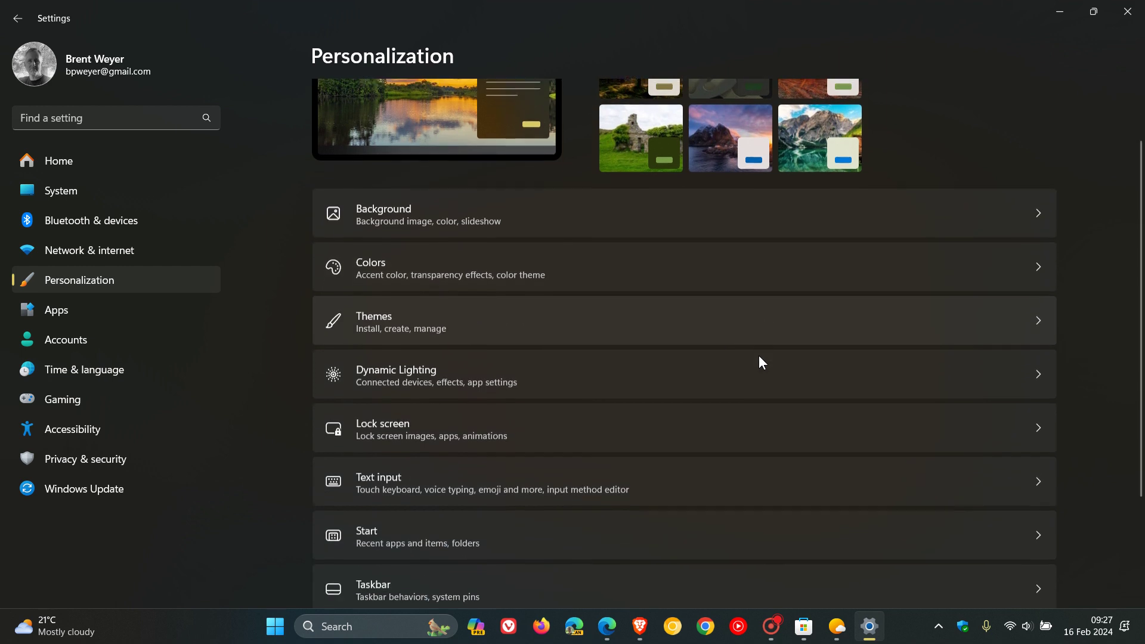
Show the Lock screen status choices (None/Weather), keep Weather, and minimize Settings
left_click(616, 424)
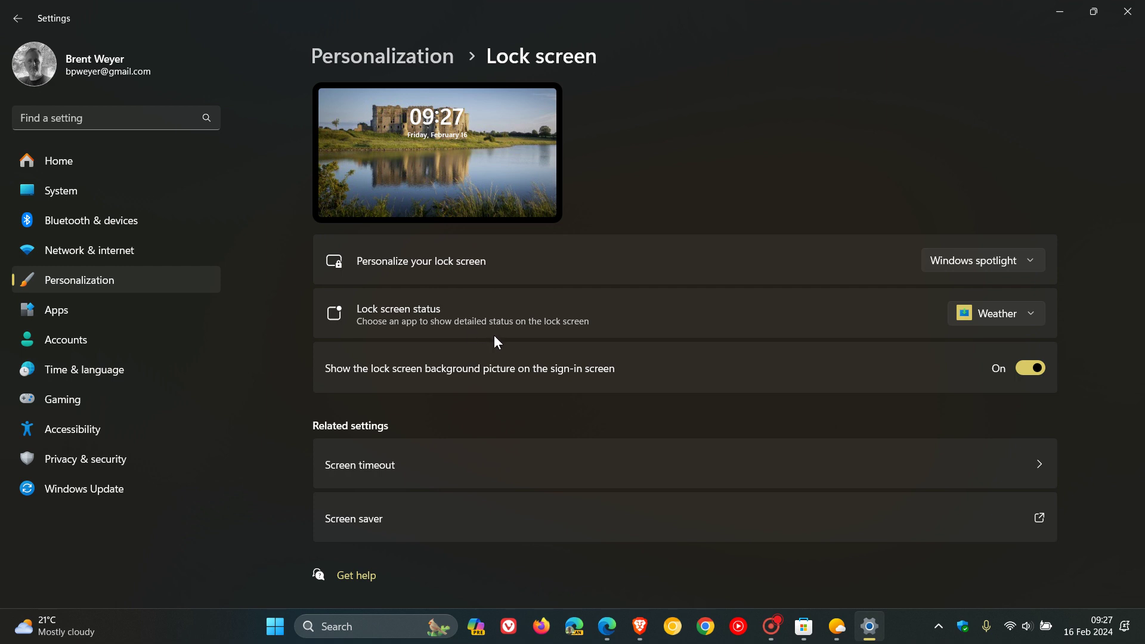
left_click(986, 318)
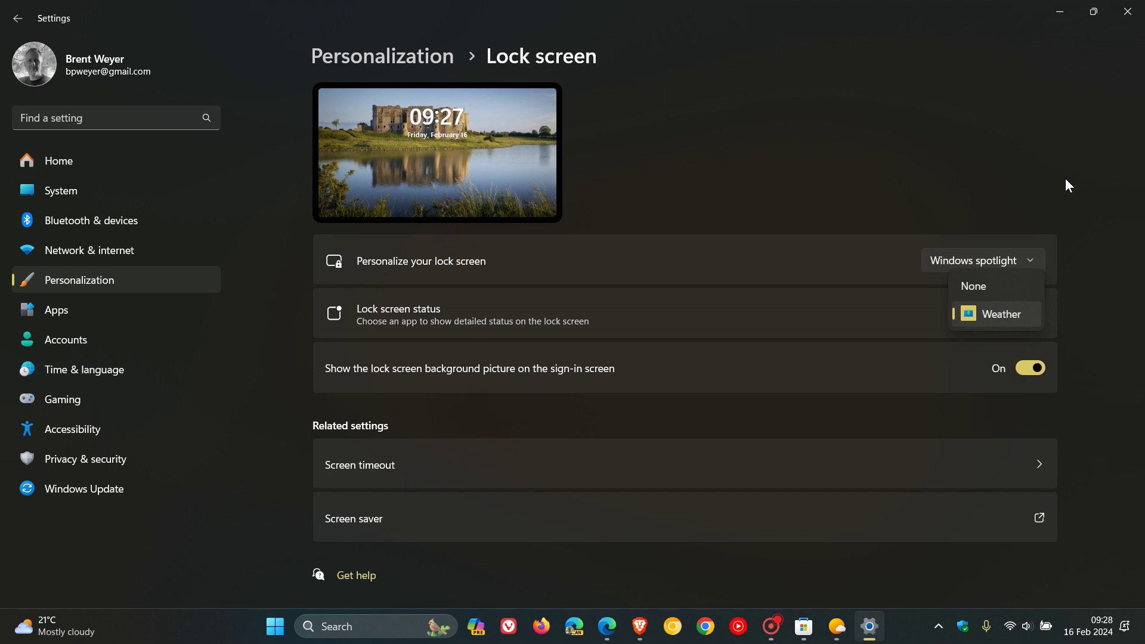
left_click(1060, 14)
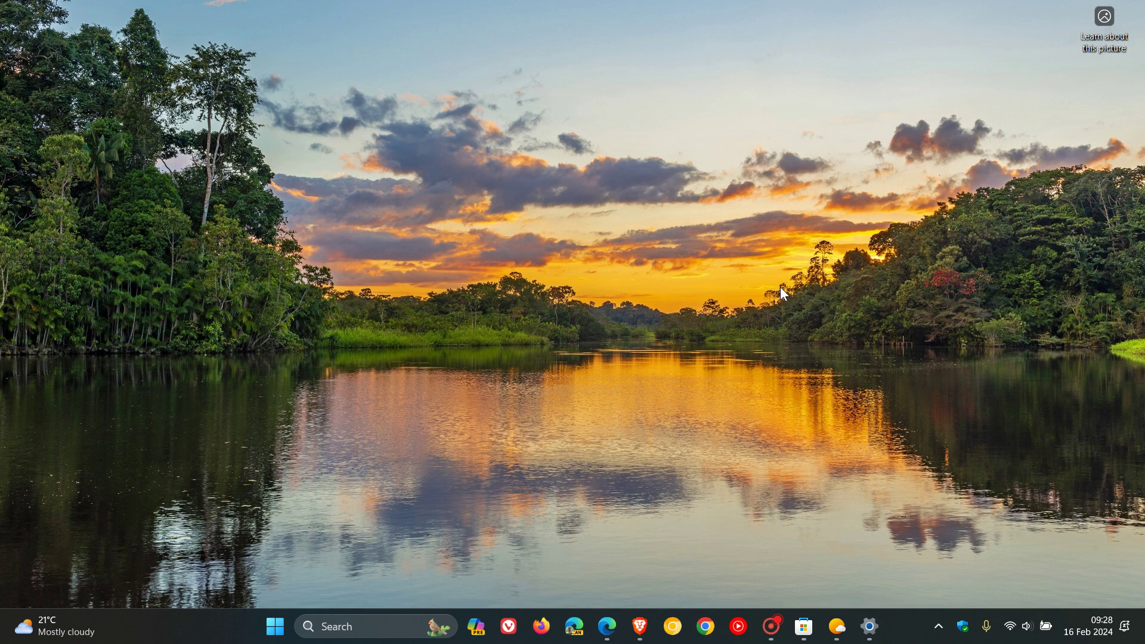